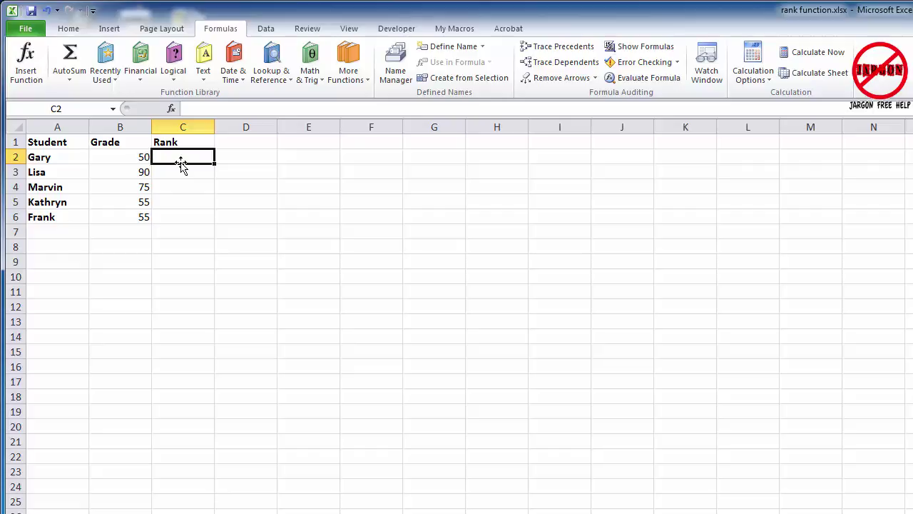
Step: Highlight the names A2:A6 and grades B2:B6, then select cell C2
left_click_drag(72, 158, 62, 218)
left_click_drag(128, 157, 140, 218)
left_click(197, 154)
Step: Browse the More Functions category list, then dismiss it without choosing anything
left_click(349, 82)
mouse_move(351, 100)
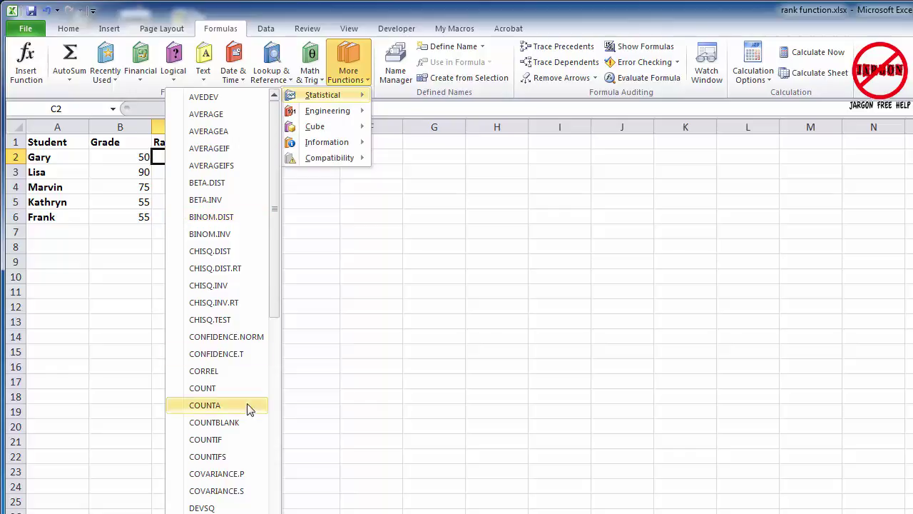
left_click_drag(275, 415, 274, 503)
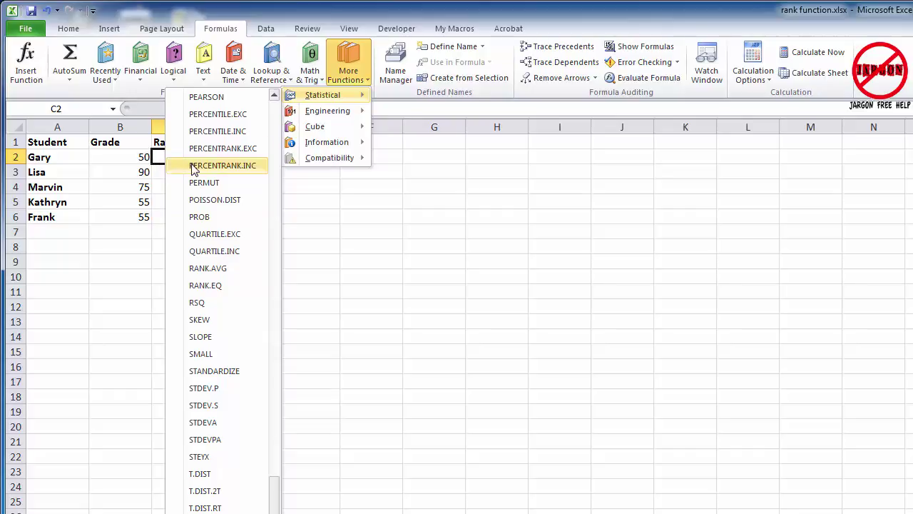
left_click(158, 161)
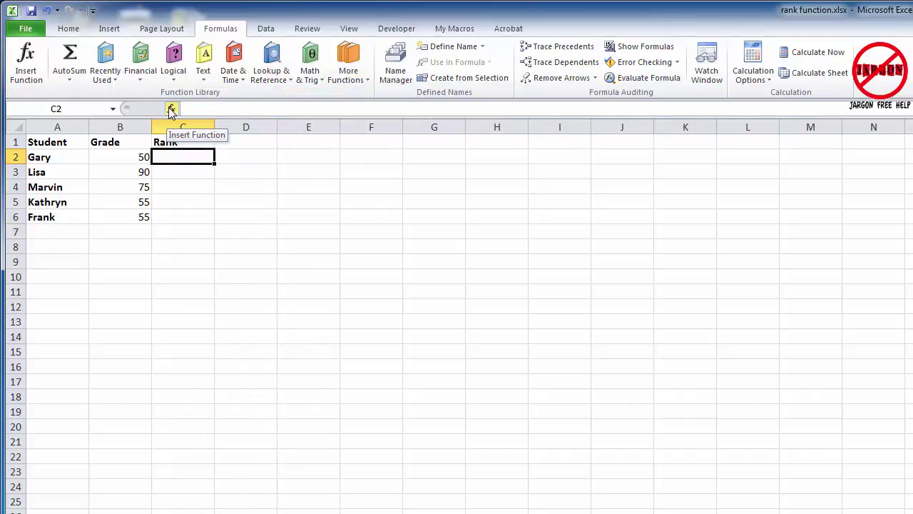
Step: In Insert Function for C2, pick RANK from the Compatibility category
left_click(171, 109)
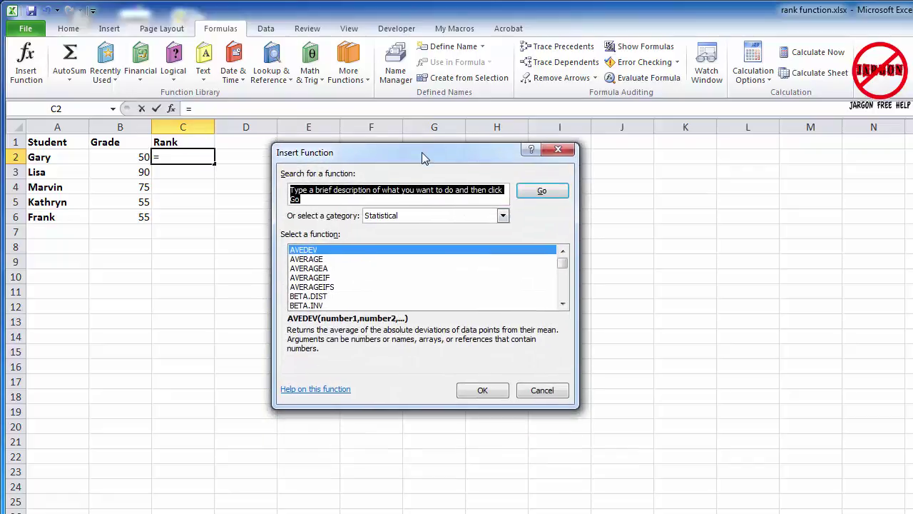
left_click(503, 216)
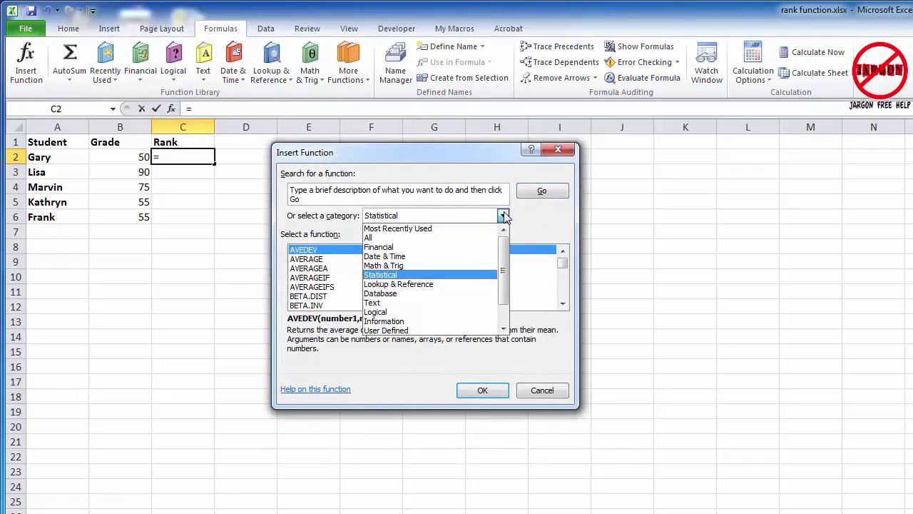
scroll(500, 314, "down", 1)
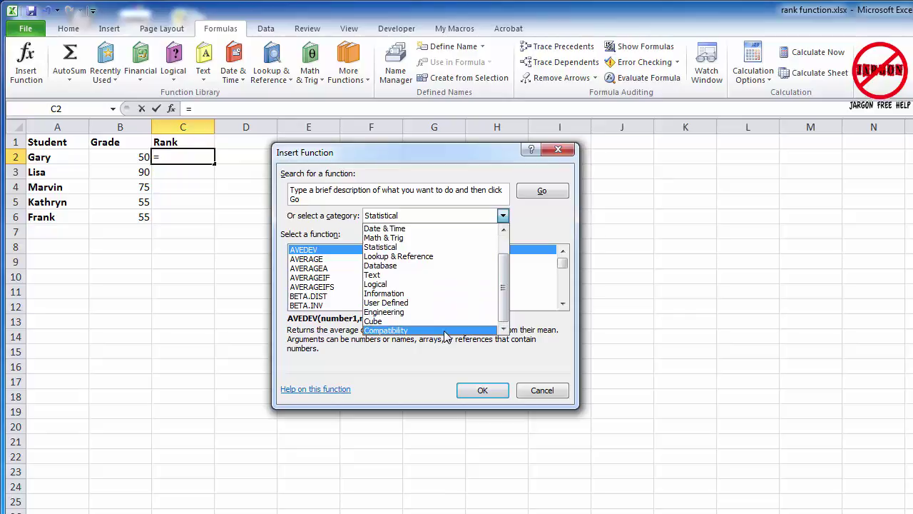
left_click(446, 330)
scroll(559, 290, "down", 6)
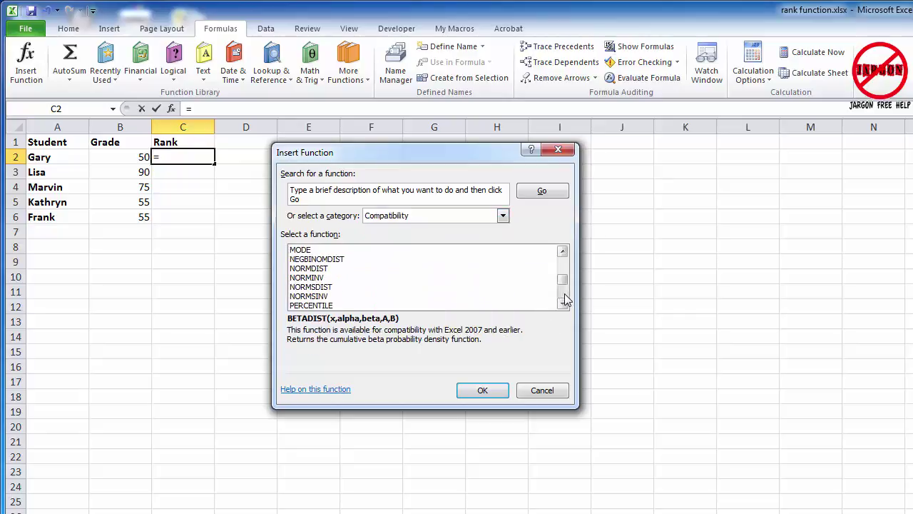
left_click(564, 304)
left_click(564, 303)
left_click(563, 303)
left_click(563, 304)
left_click(563, 303)
left_click(563, 303)
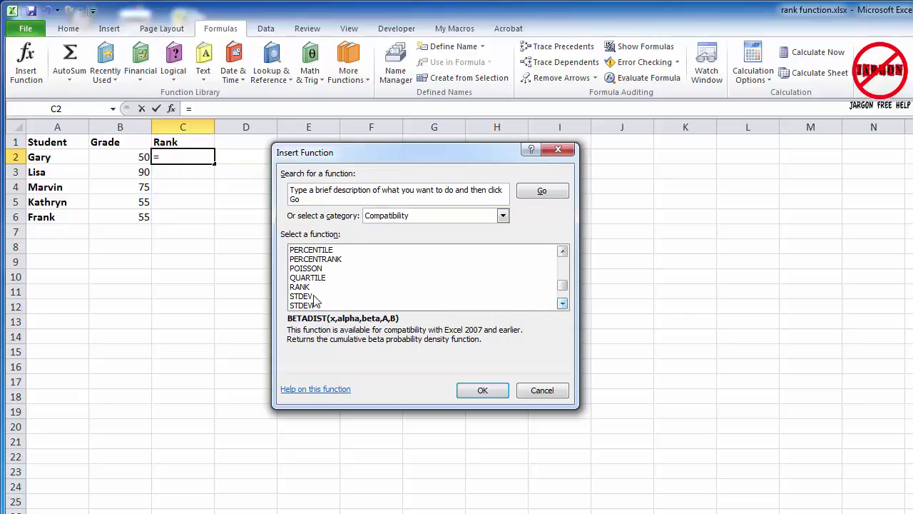
left_click(298, 288)
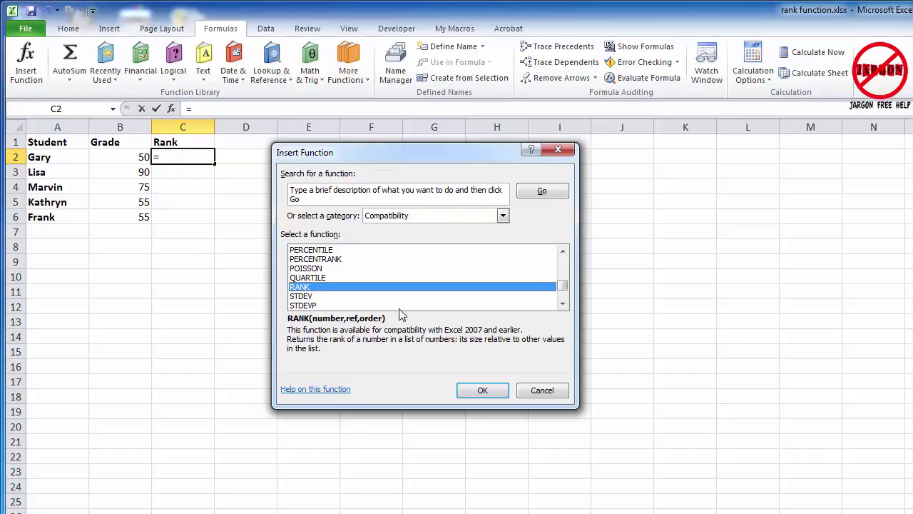
Step: Open RANK's arguments and set Number to B2 and Ref to B2:B6
left_click(499, 397)
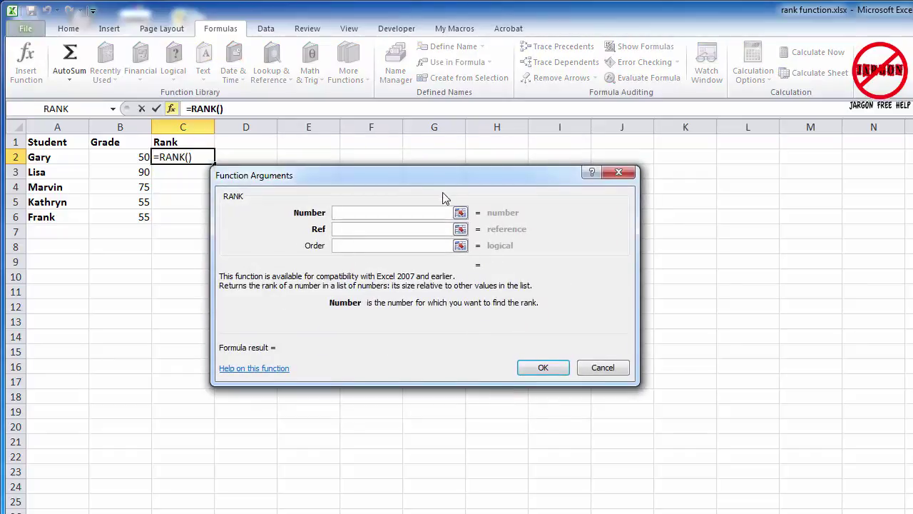
left_click_drag(428, 170, 525, 139)
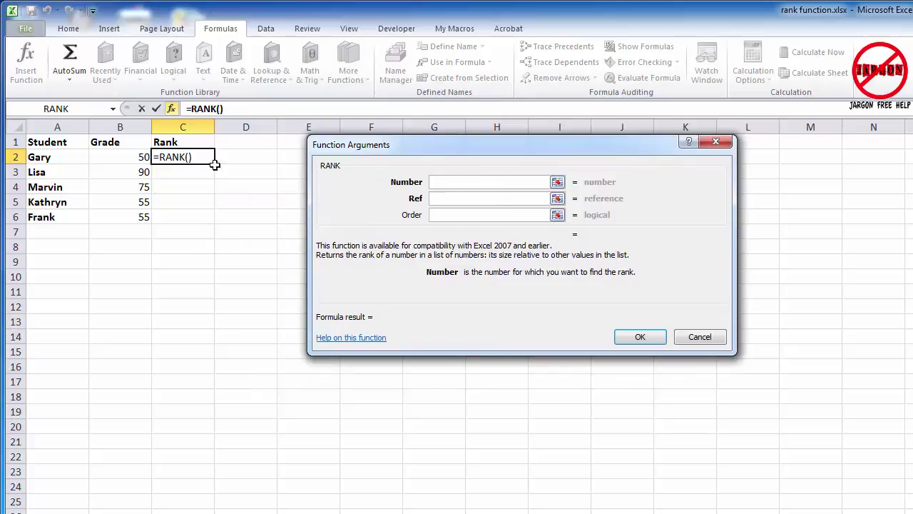
left_click(130, 157)
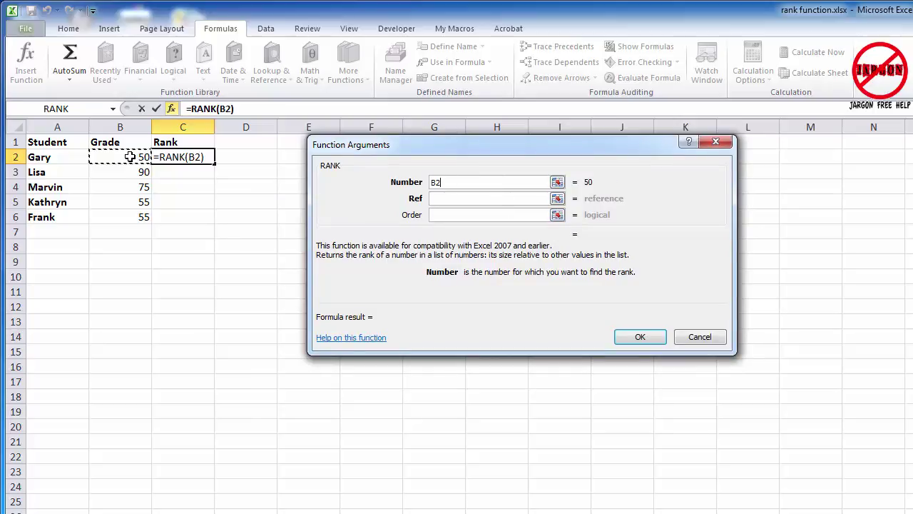
left_click(452, 200)
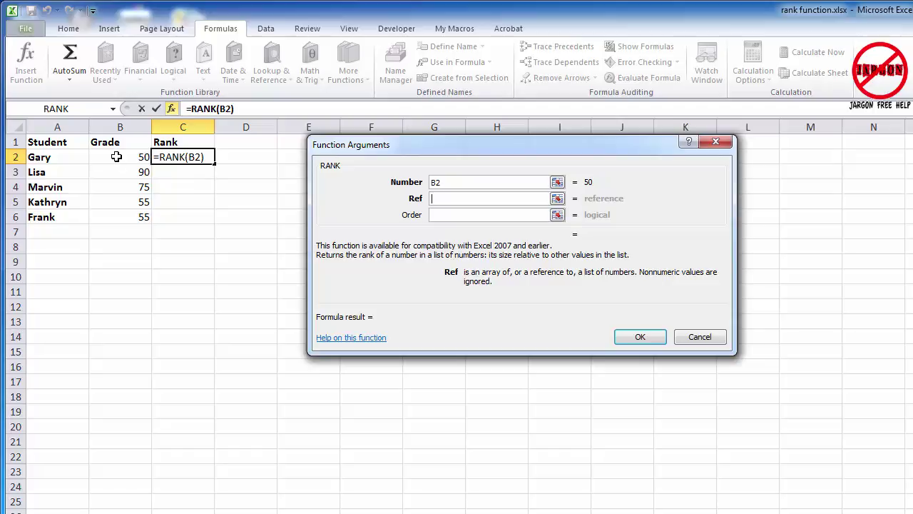
left_click_drag(116, 154, 135, 212)
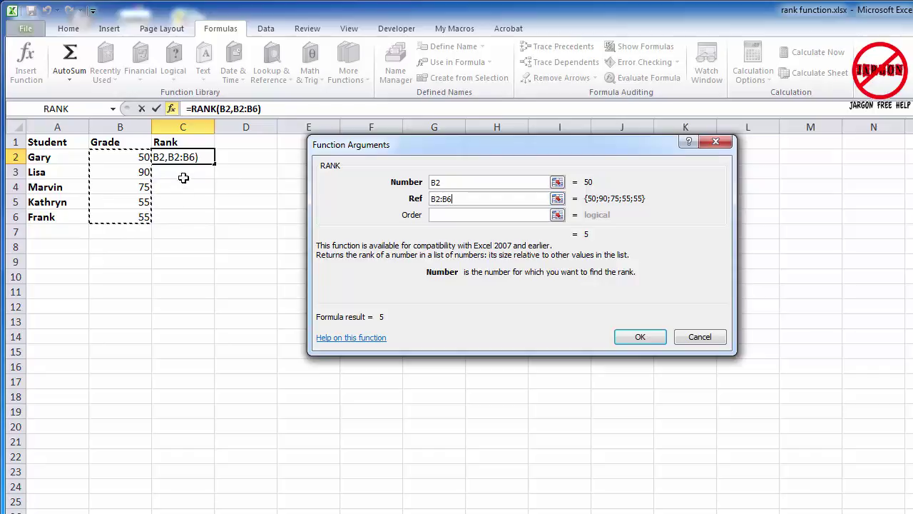
left_click(432, 199)
Step: Add $ signs so the Ref argument reads B$2:B$6
key("Right")
type("$")
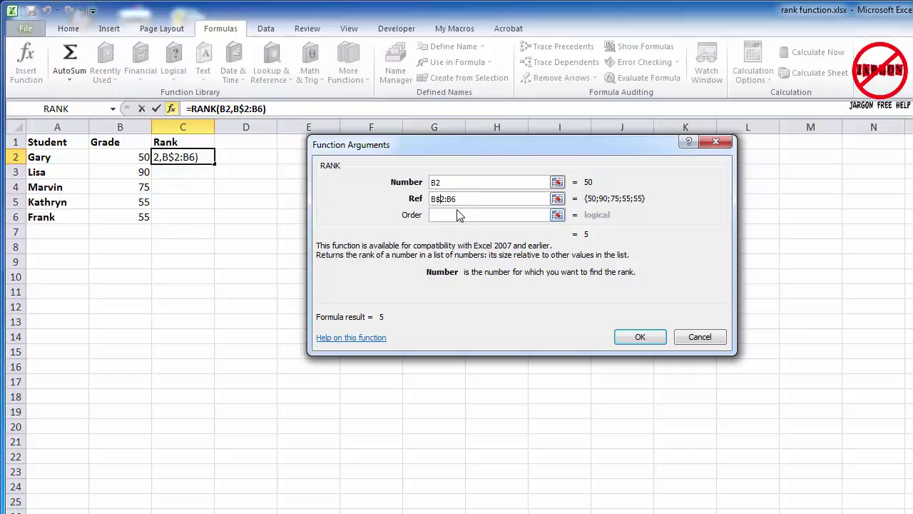
key("Right")
key("Right")
key("Right")
type("$")
Step: Try Order values 3 and 1, then leave Order empty for highest-first ranking
left_click(460, 216)
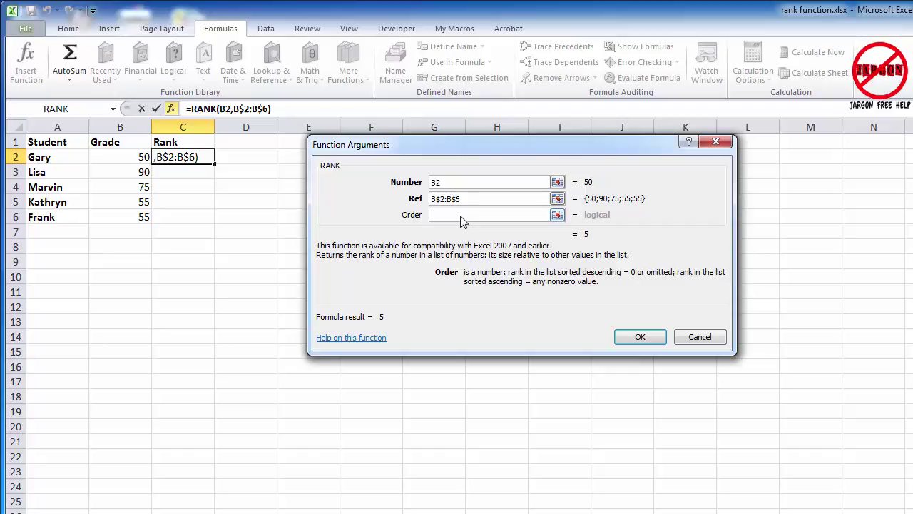
type("3")
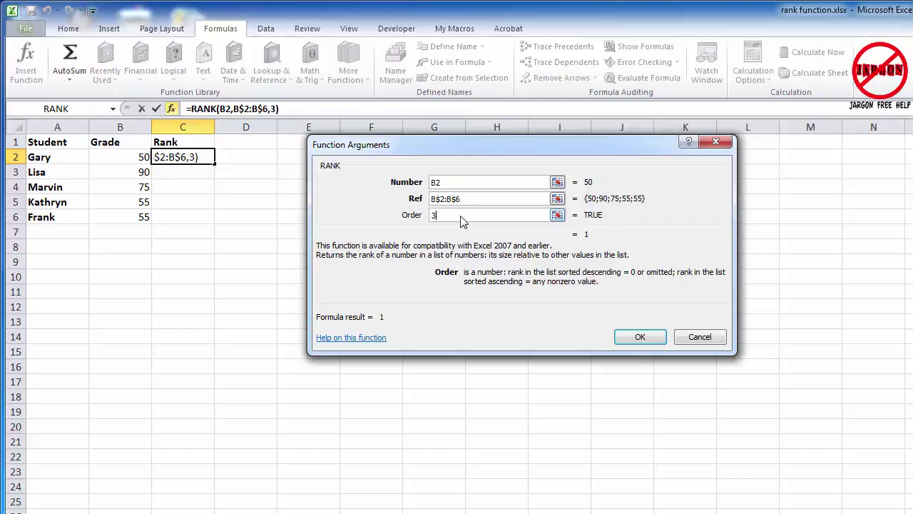
key("BackSpace")
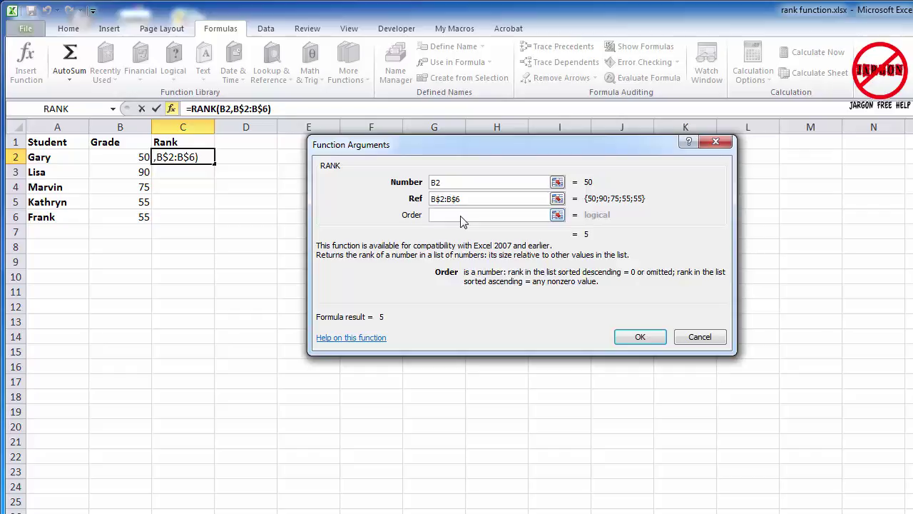
type("1")
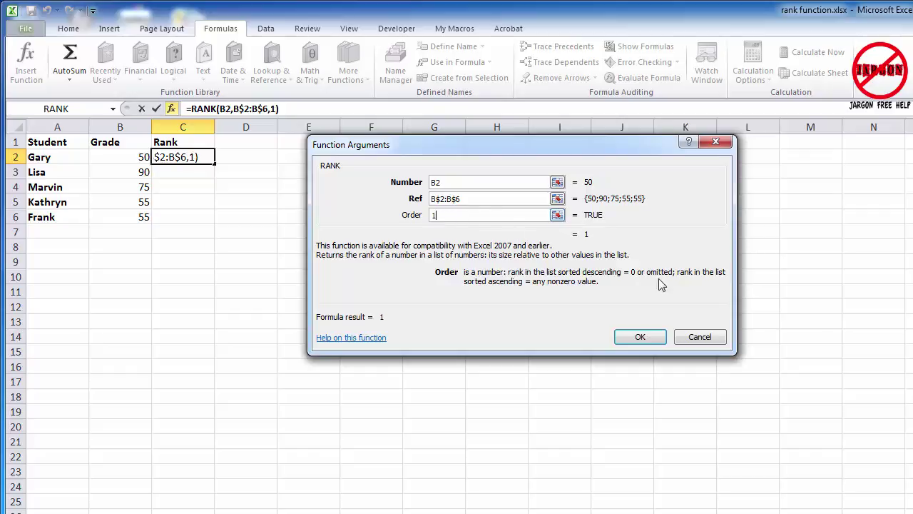
key("BackSpace")
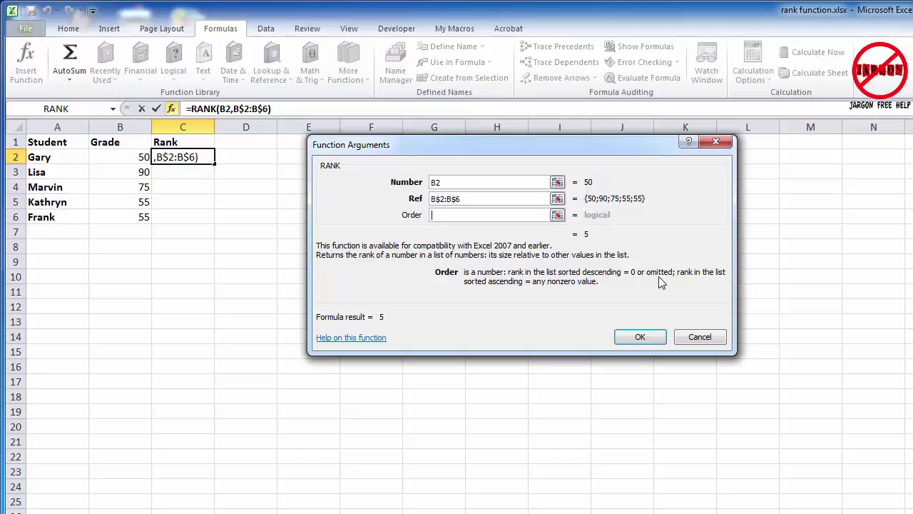
Step: Confirm the RANK formula and fill C2 down to C6, giving 5, 1, 2, 3, 3
left_click(640, 337)
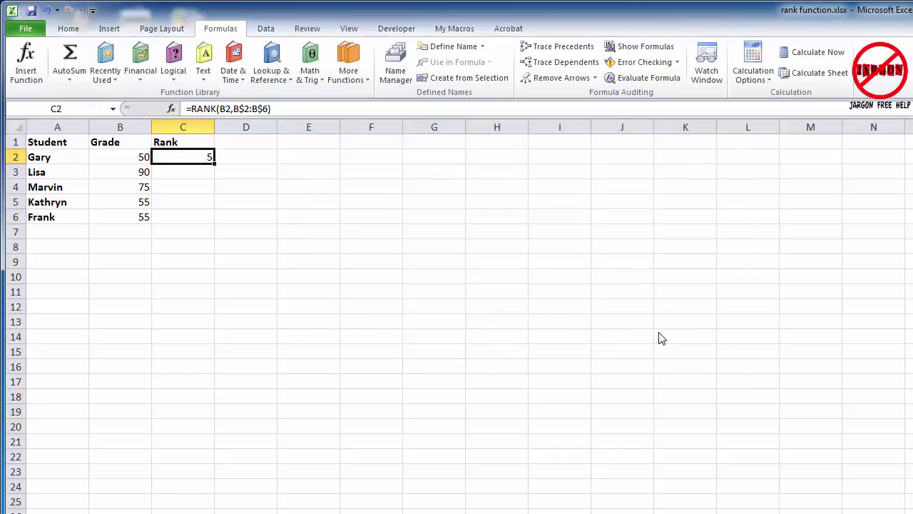
left_click_drag(213, 164, 218, 227)
left_click(250, 196)
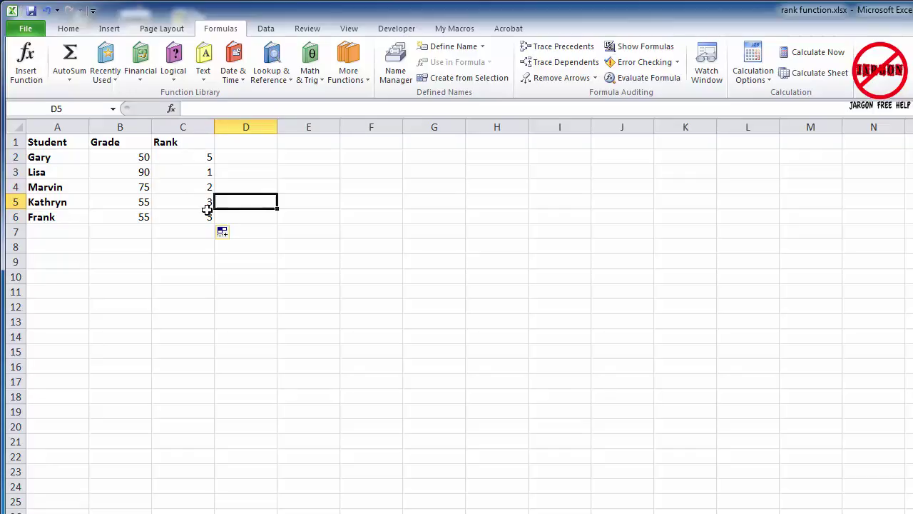
left_click(259, 157)
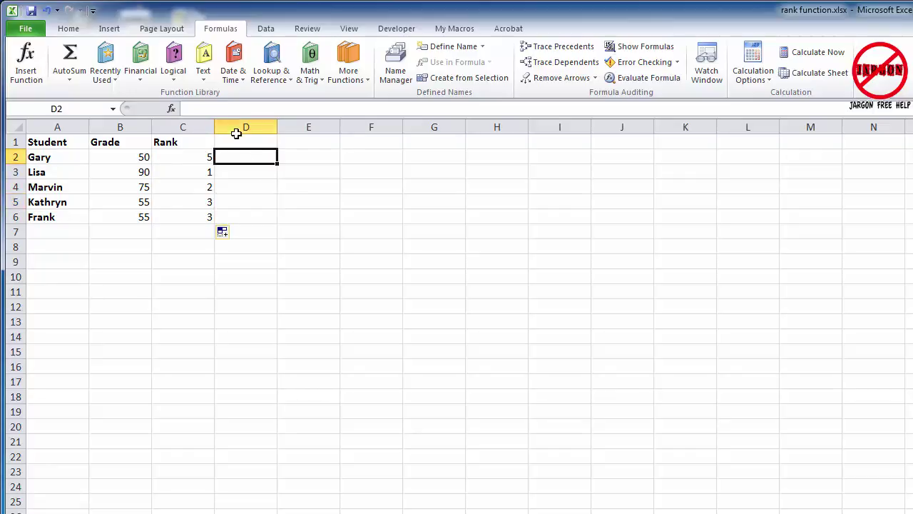
left_click(237, 142)
Step: Enter RANK.EQ in D1 and RANK.AVG in E1, then select D2
type("RANK")
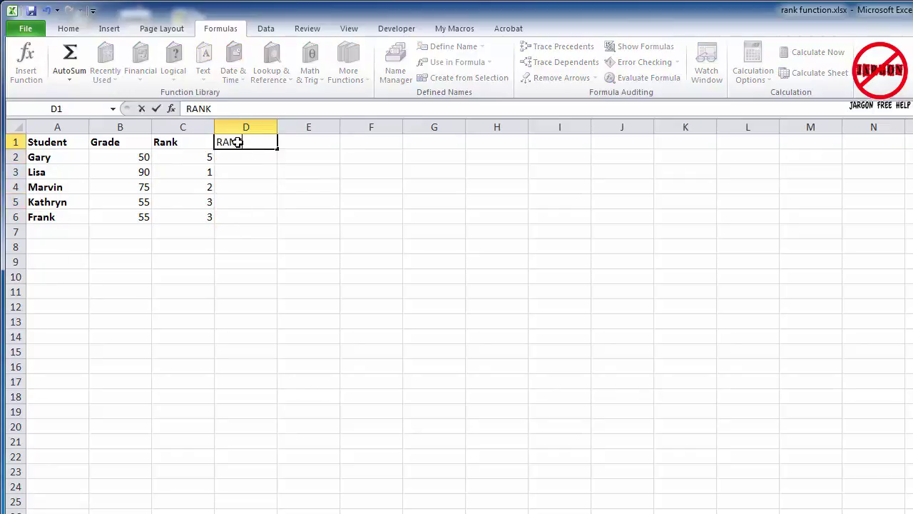
type(".EQ")
key("Tab")
type("RANK")
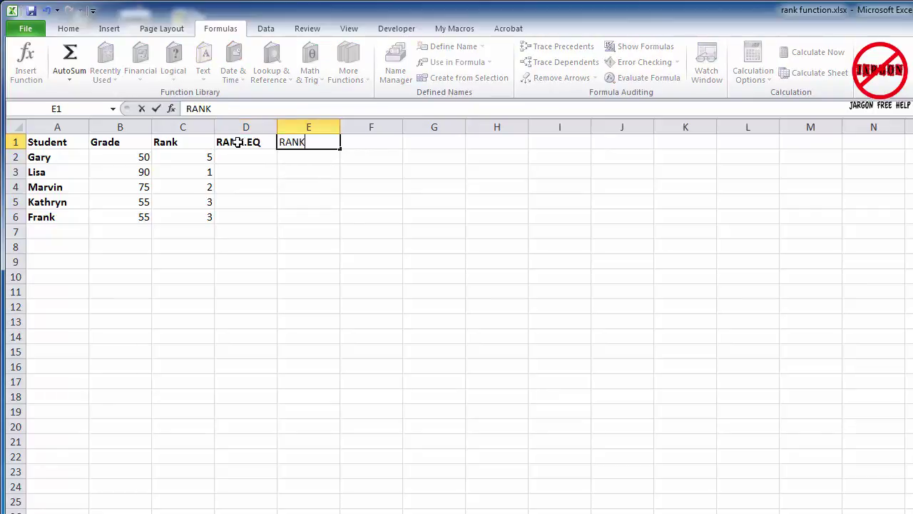
type(".AVG")
key("Return")
left_click(241, 157)
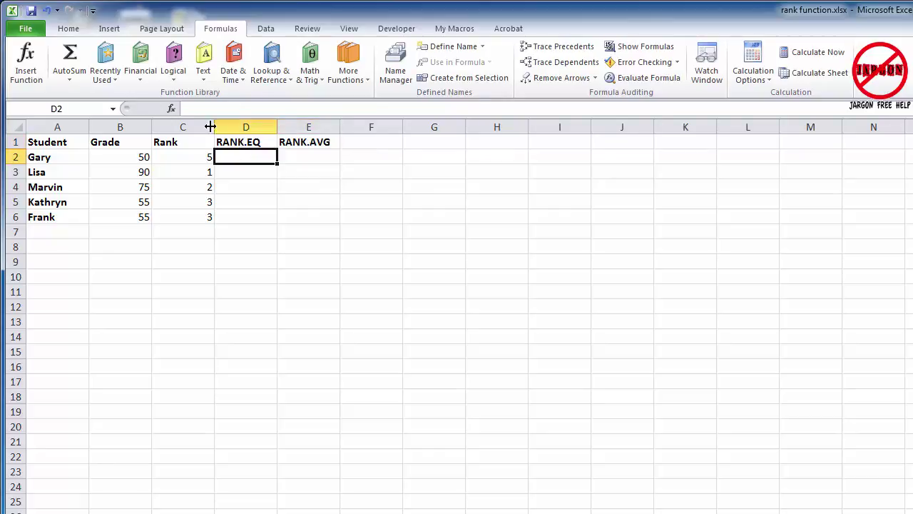
Step: Insert RANK.EQ into D2 from More Functions > Statistical
left_click(348, 71)
mouse_move(341, 97)
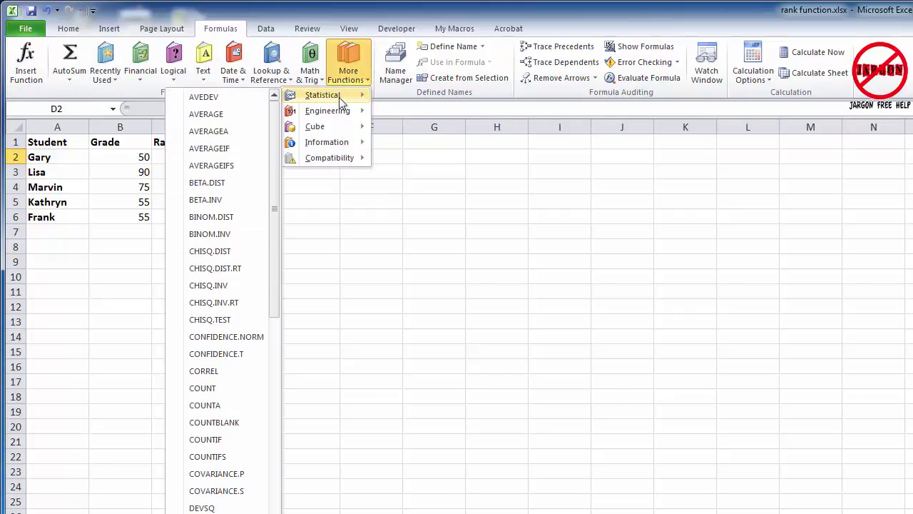
scroll(270, 417, "down", 18)
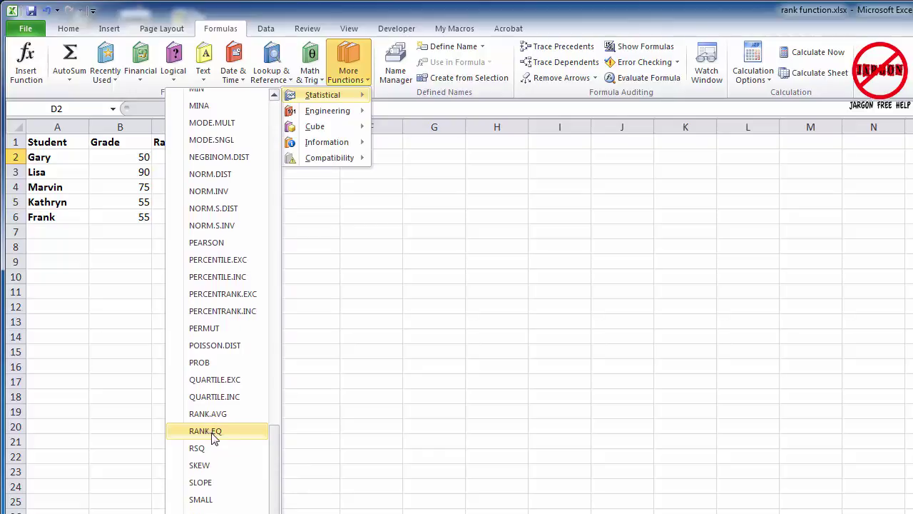
left_click(209, 430)
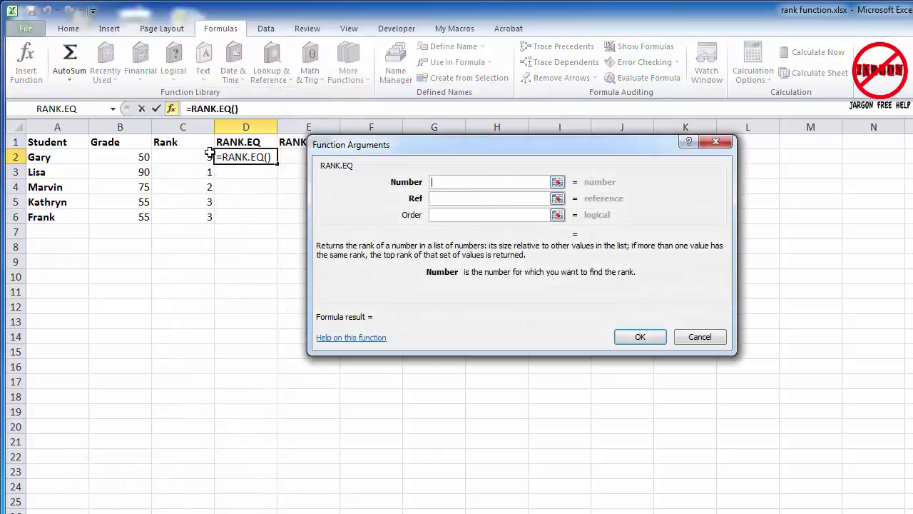
Step: Complete =RANK.EQ(B2,B$2:B$6) in D2 and fill it down to D6
left_click(134, 157)
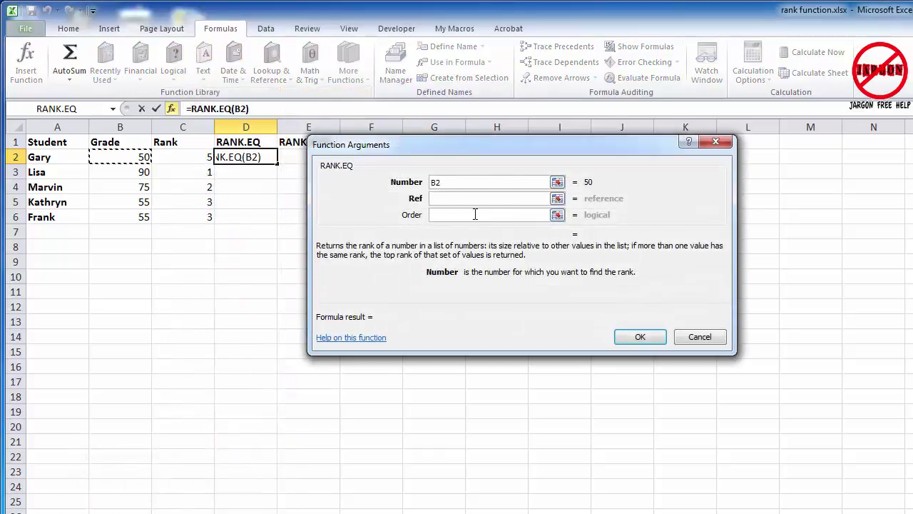
left_click(459, 199)
left_click_drag(122, 156, 134, 219)
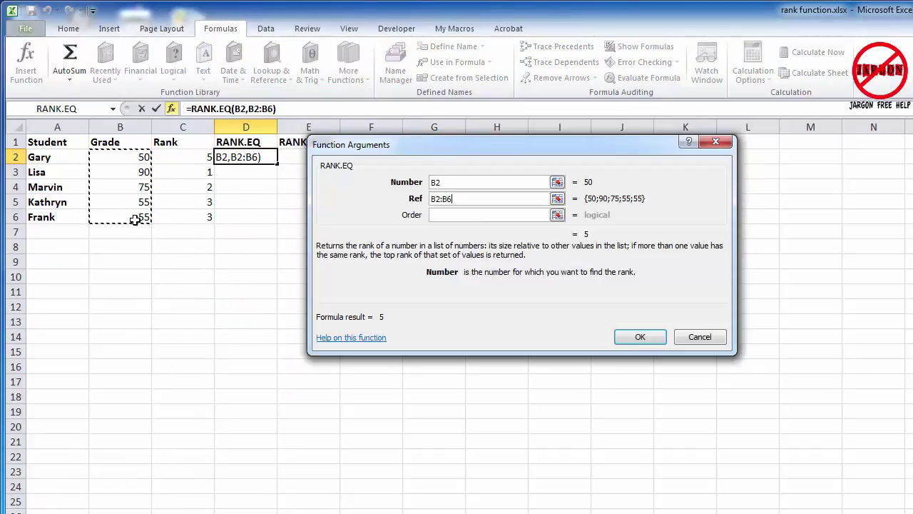
left_click(433, 199)
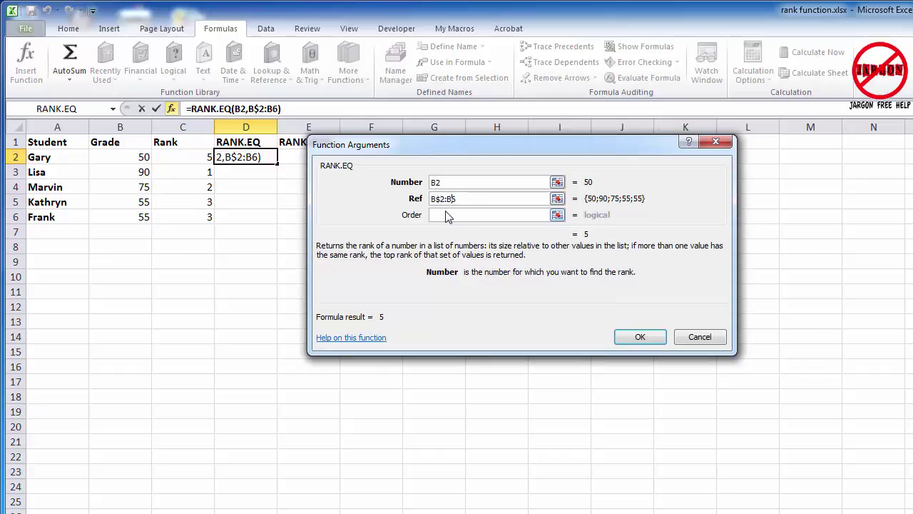
type("$")
left_click(632, 341)
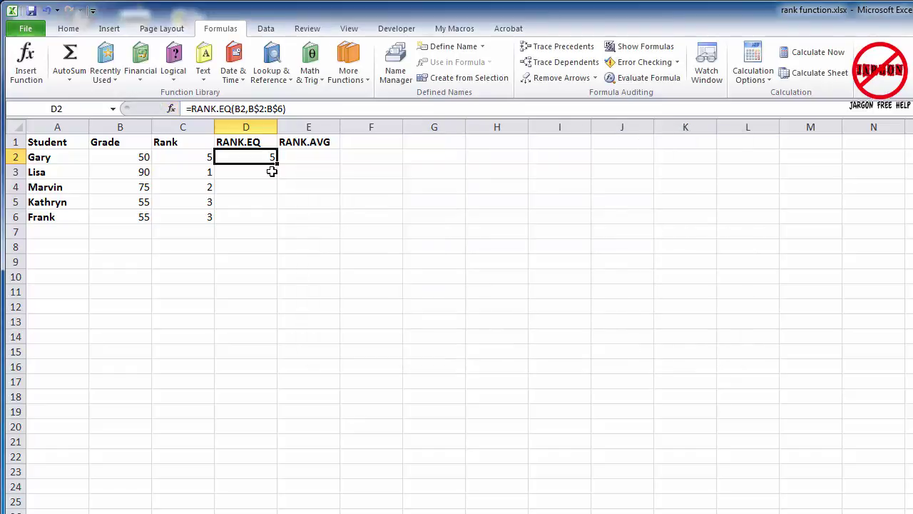
left_click_drag(278, 169, 278, 224)
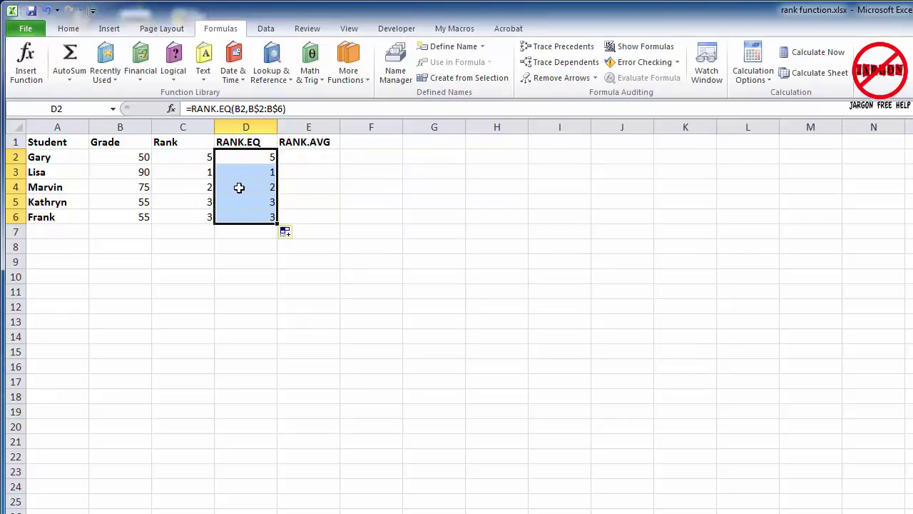
Step: Select E2 and insert RANK.AVG by searching Insert Function for rank
left_click(298, 157)
left_click(172, 108)
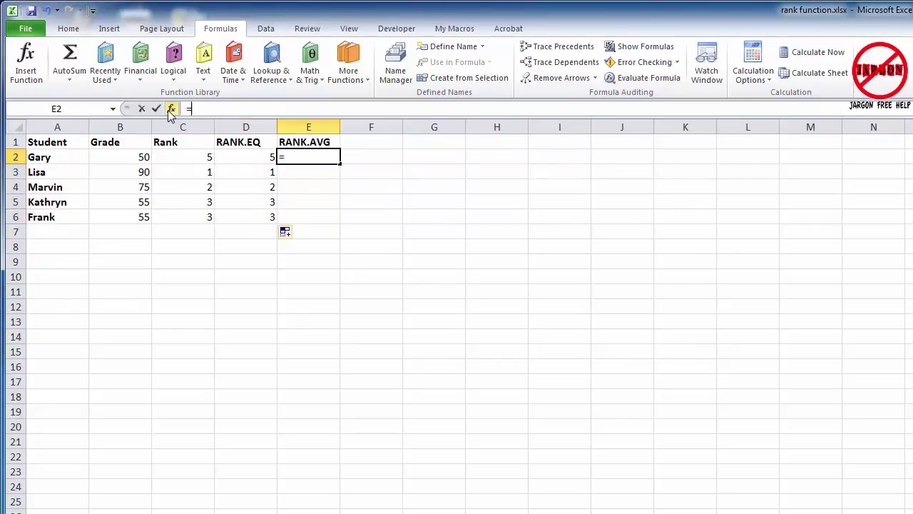
type("r")
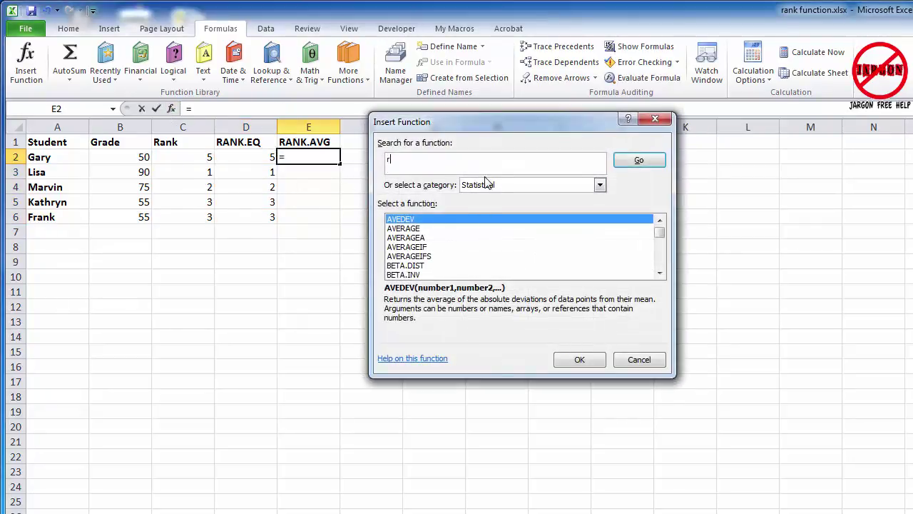
key("BackSpace")
key("BackSpace")
key("Return")
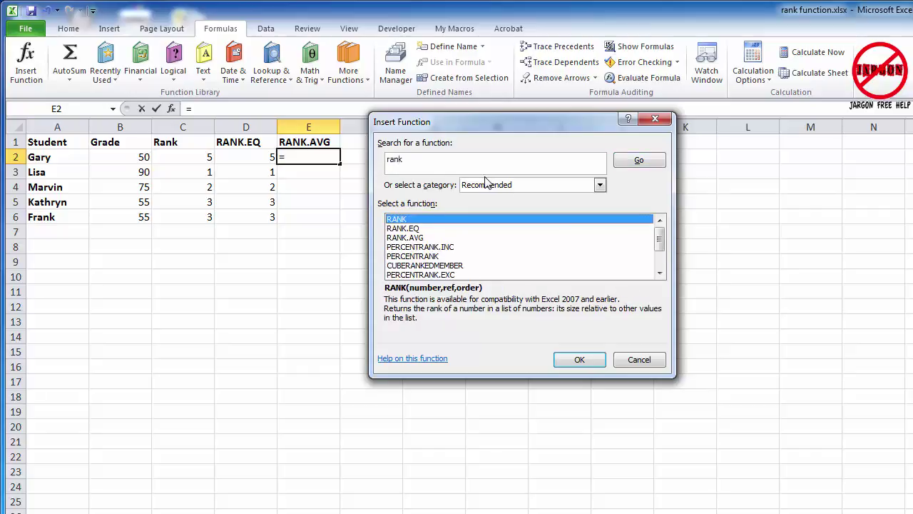
left_click(415, 239)
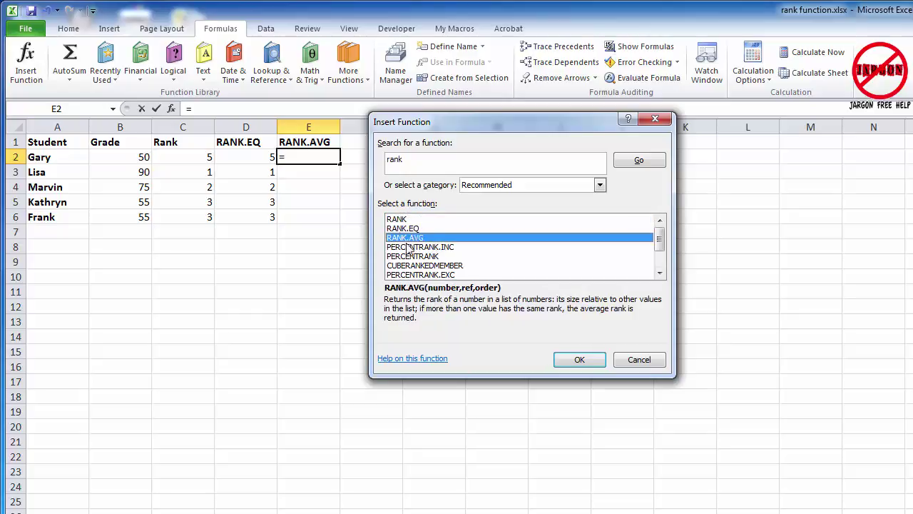
left_click(579, 360)
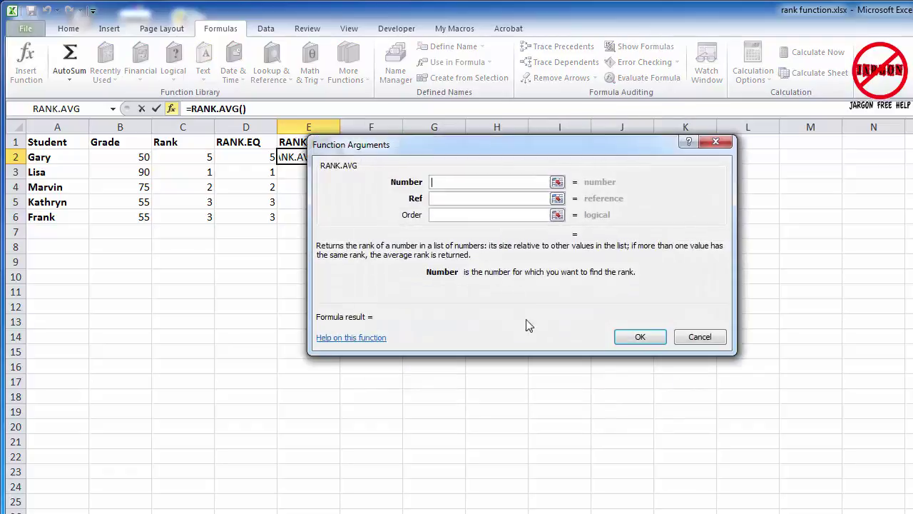
Step: Set RANK.AVG's Number to B2 and Ref to B$2:B$6, then confirm to get 5
left_click(129, 158)
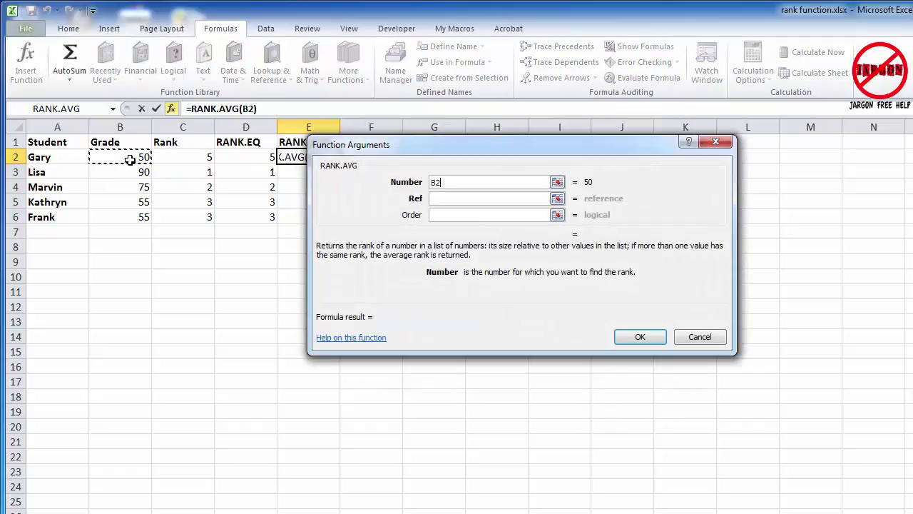
left_click(453, 199)
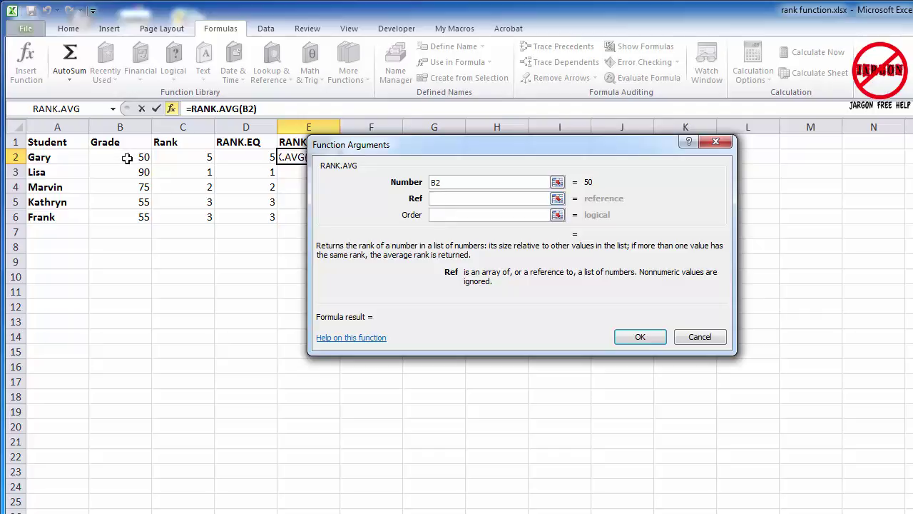
left_click_drag(127, 154, 150, 222)
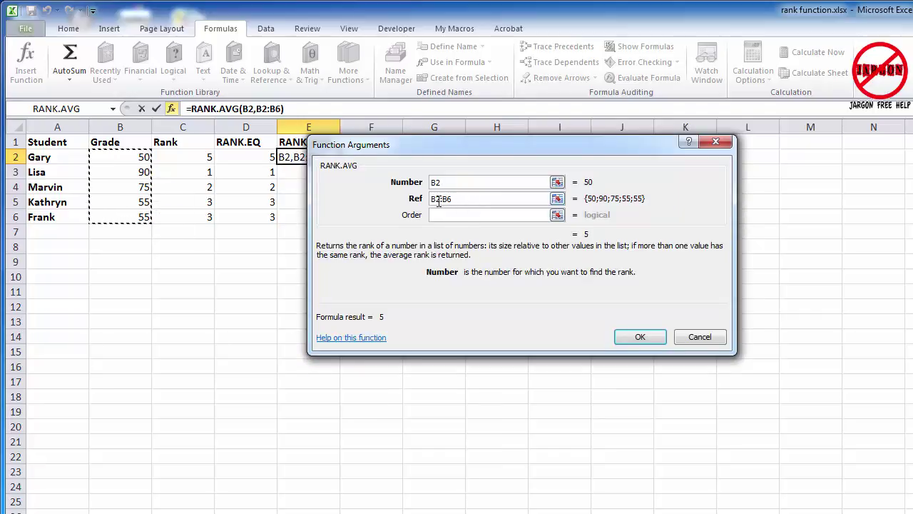
left_click_drag(441, 199, 436, 199)
type("$2:B$")
left_click(640, 337)
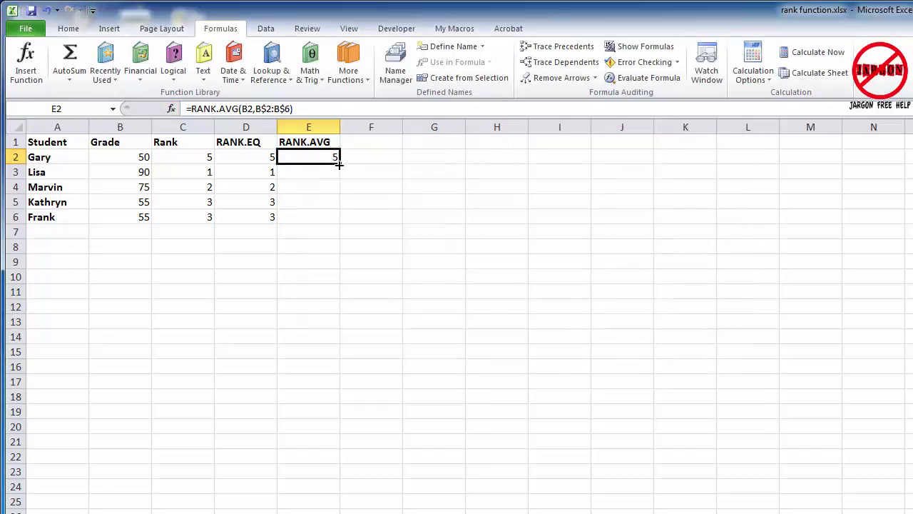
Step: Fill E2 down to E6, then compare the tied rows' formulas in E5:E6 and D5:D6
left_click_drag(339, 164, 345, 226)
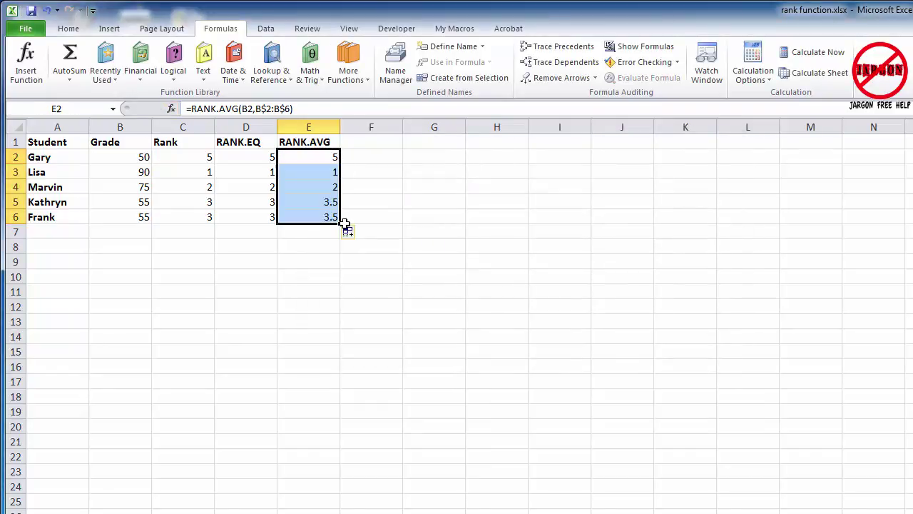
left_click(324, 204)
left_click(324, 215)
left_click(322, 203)
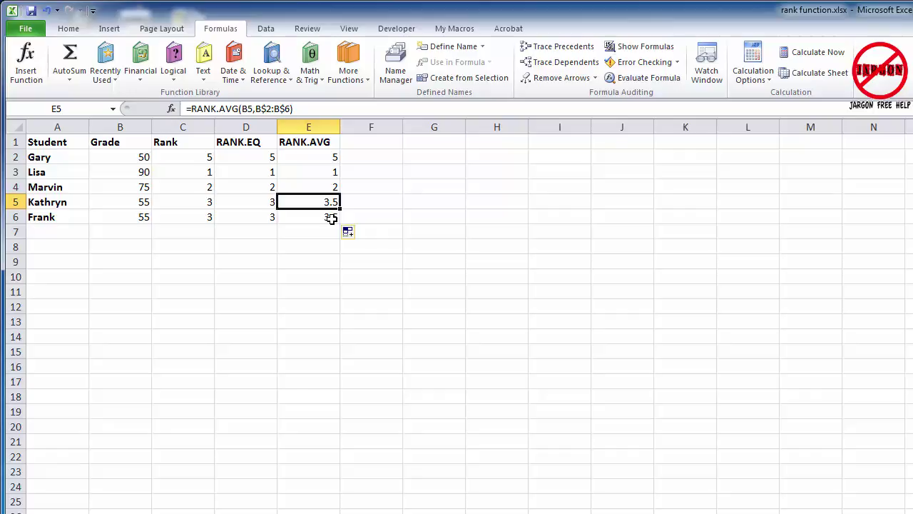
left_click(259, 206)
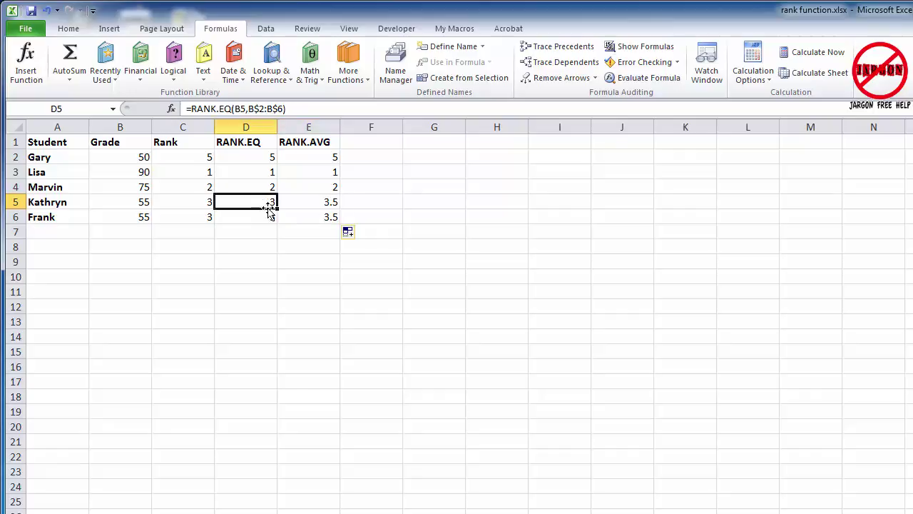
left_click(271, 219)
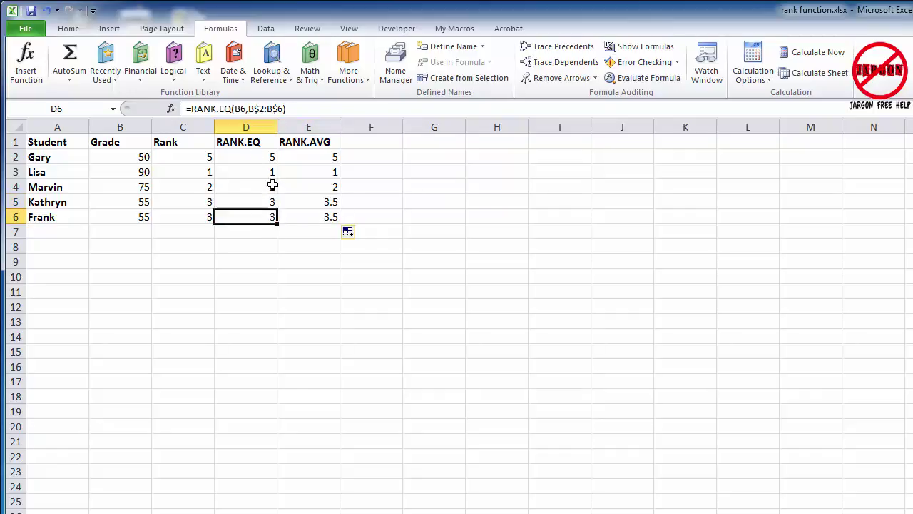